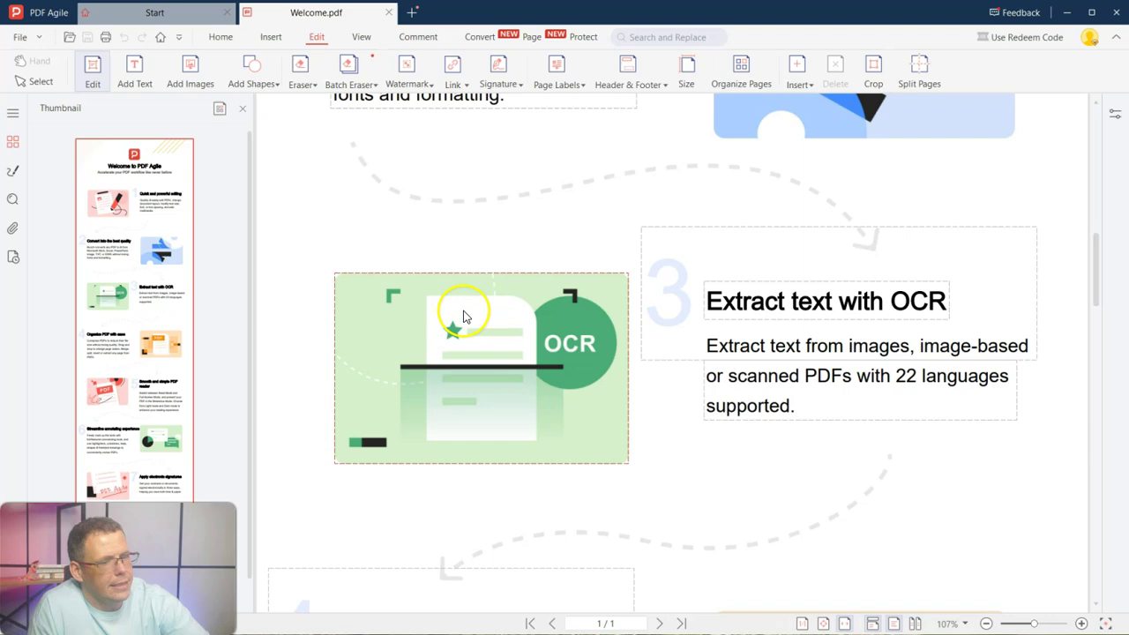
Scroll back up from the OCR section to the 'Welcome to PDF Agile' title
{"action": "scroll", "coordinate": [168, 219], "scroll_direction": "down", "scroll_amount": 1}
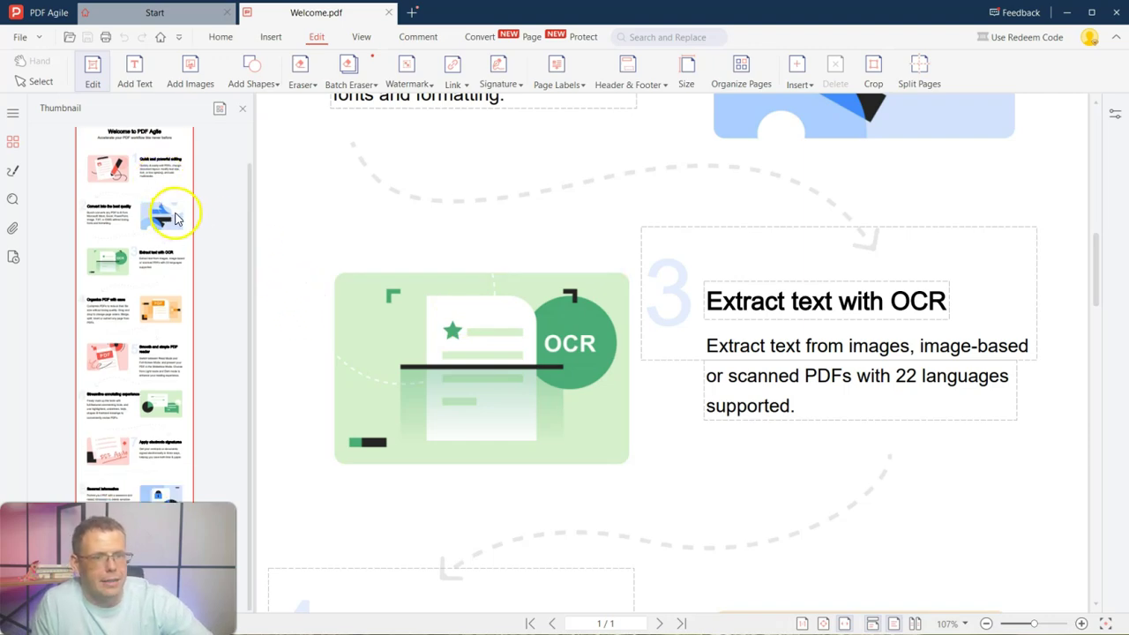
{"action": "scroll", "coordinate": [176, 208], "scroll_direction": "up", "scroll_amount": 1}
{"action": "scroll", "coordinate": [602, 225], "scroll_direction": "up", "scroll_amount": 8}
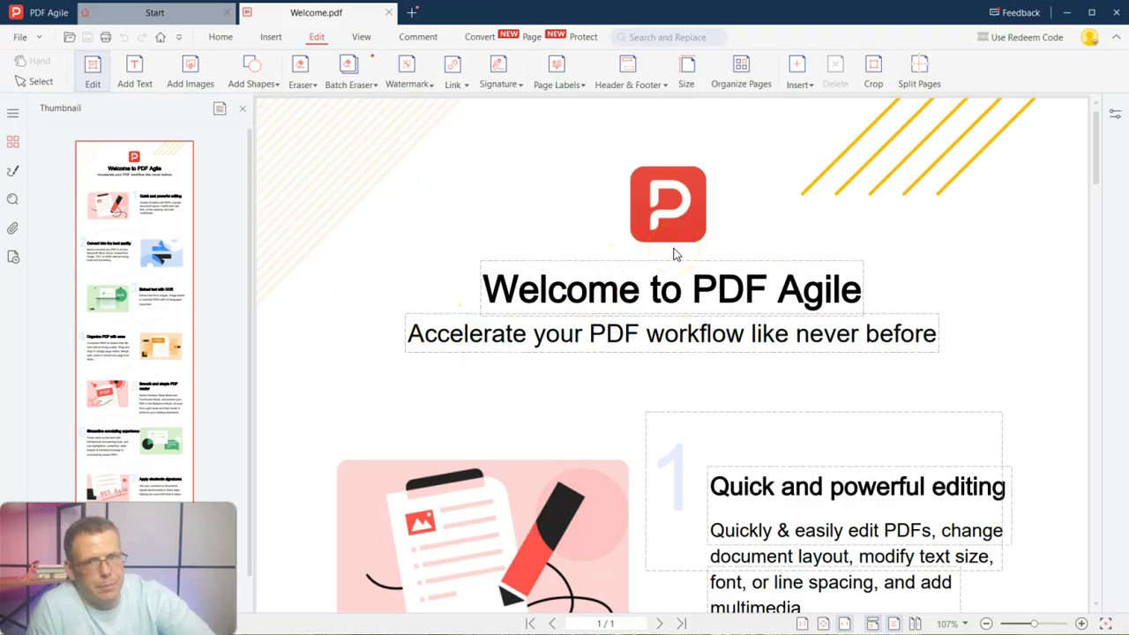
Edit the title to add '!' after 'Agile', fix the doubled mark, then pick the Eraser
{"action": "left_click", "coordinate": [534, 288]}
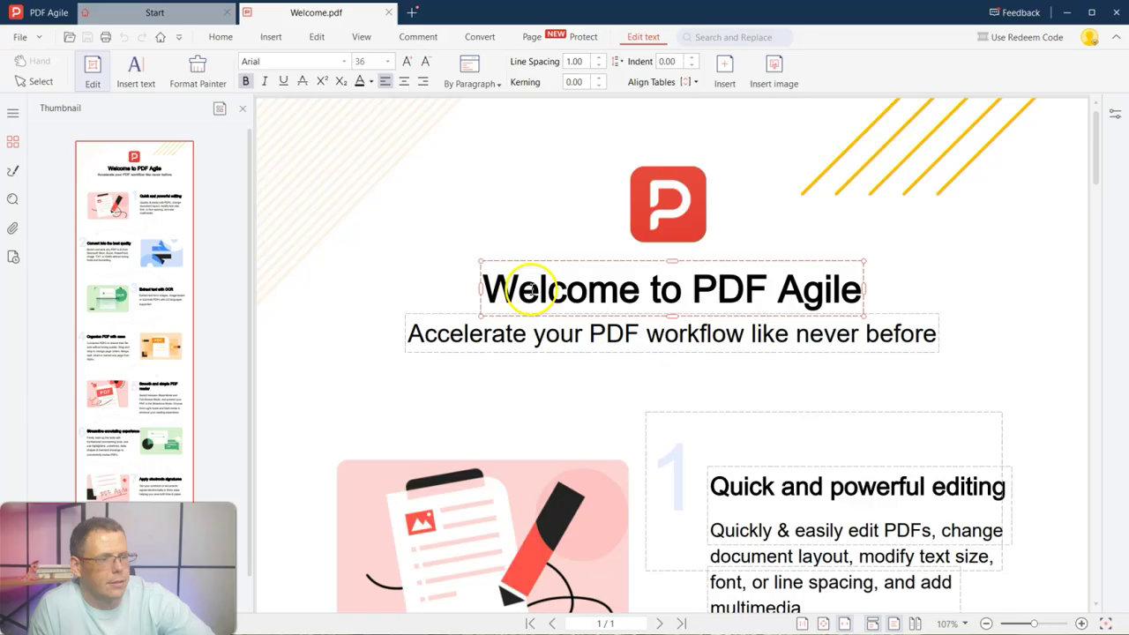
{"action": "left_click", "coordinate": [794, 344]}
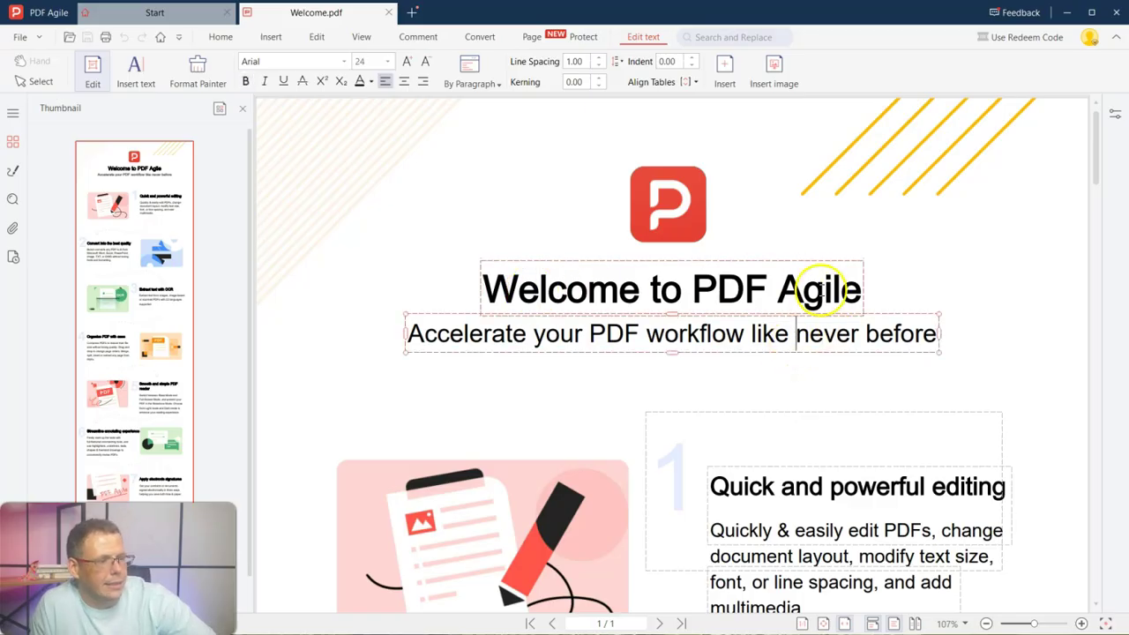
{"action": "left_click", "coordinate": [863, 291]}
{"action": "type", "text": "!!"}
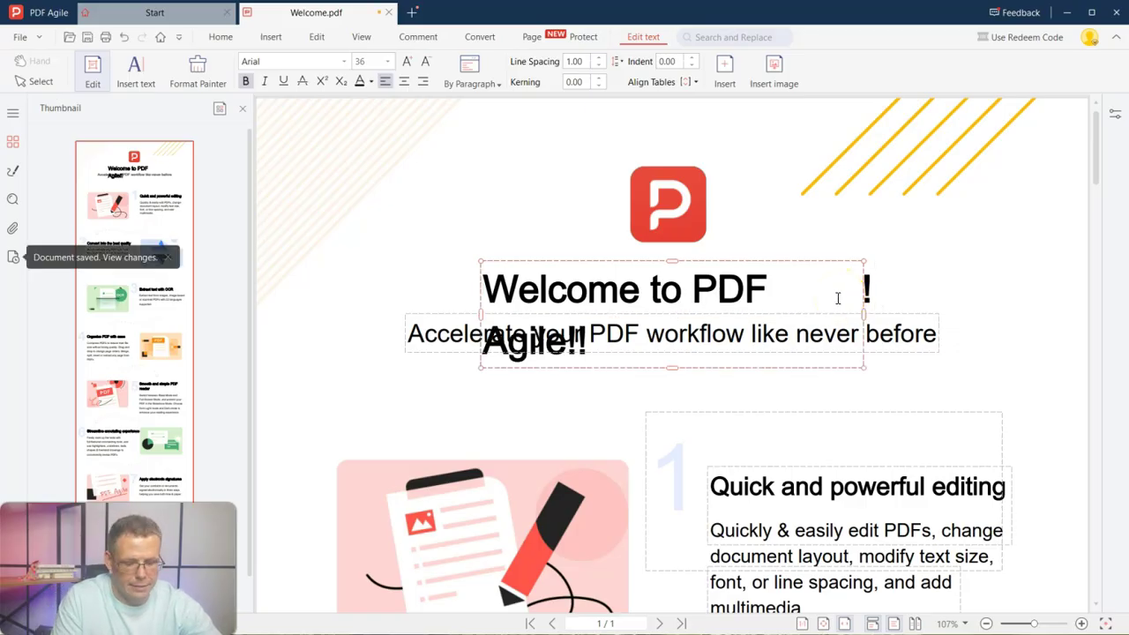
{"action": "left_click", "coordinate": [834, 297]}
{"action": "key", "text": "BackSpace"}
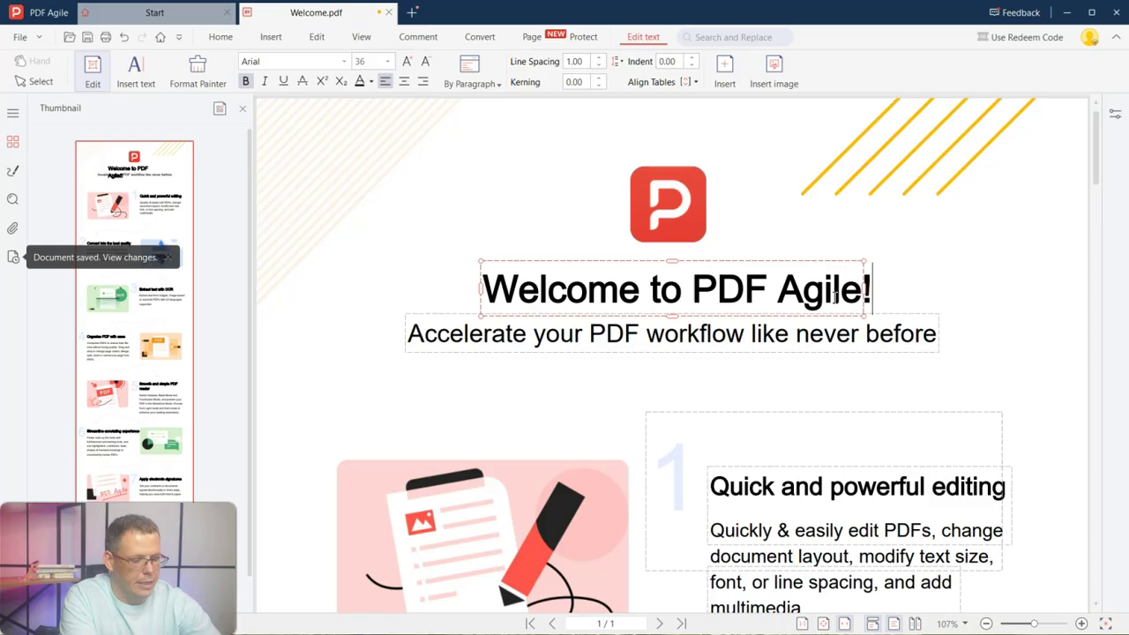
{"action": "left_click", "coordinate": [888, 292]}
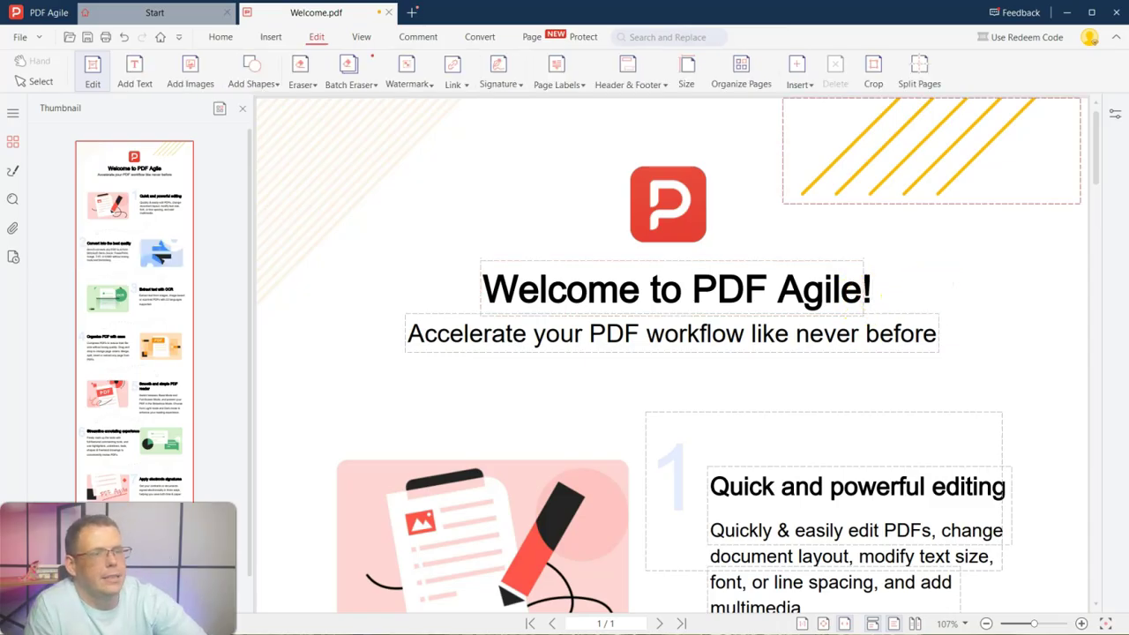
{"action": "left_click", "coordinate": [300, 80]}
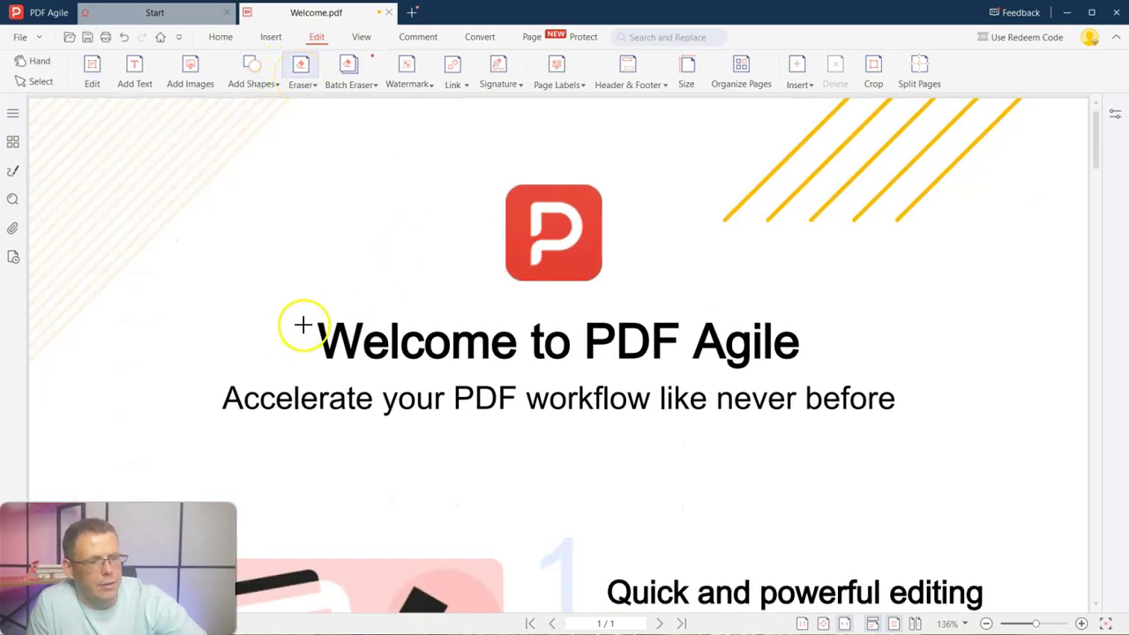
Trial-erase 'We' in the title, undo it, and bring up the Watermark options
{"action": "mouse_move", "coordinate": [303, 320]}
{"action": "left_mouse_down"}
{"action": "mouse_move", "coordinate": [351, 357]}
{"action": "mouse_move", "coordinate": [388, 361]}
{"action": "left_mouse_up"}
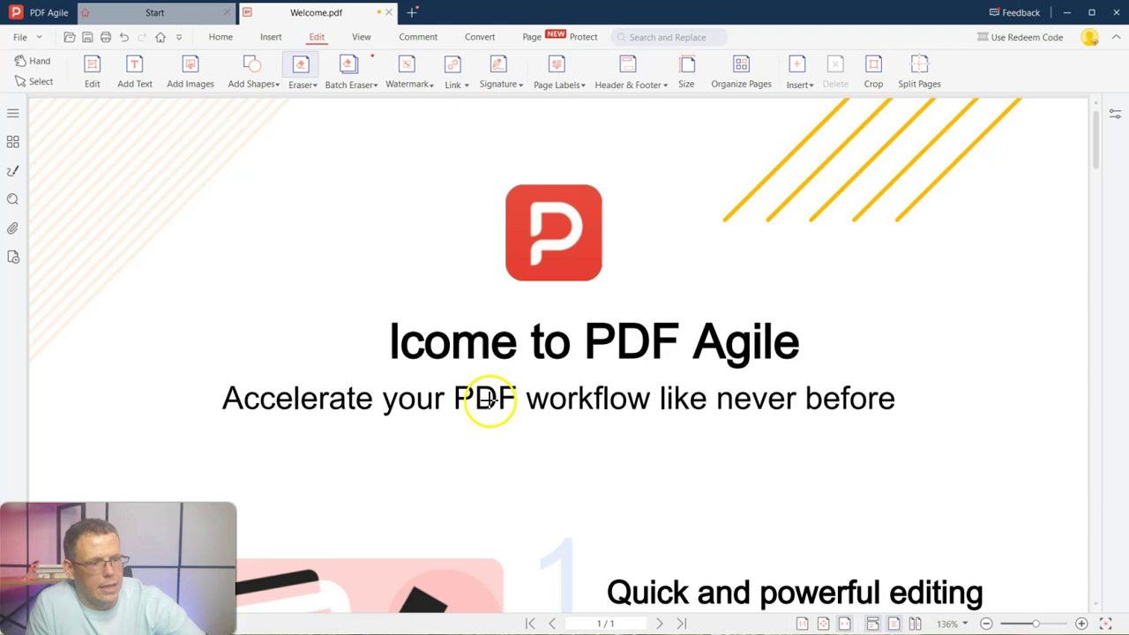
{"action": "left_click", "coordinate": [123, 39]}
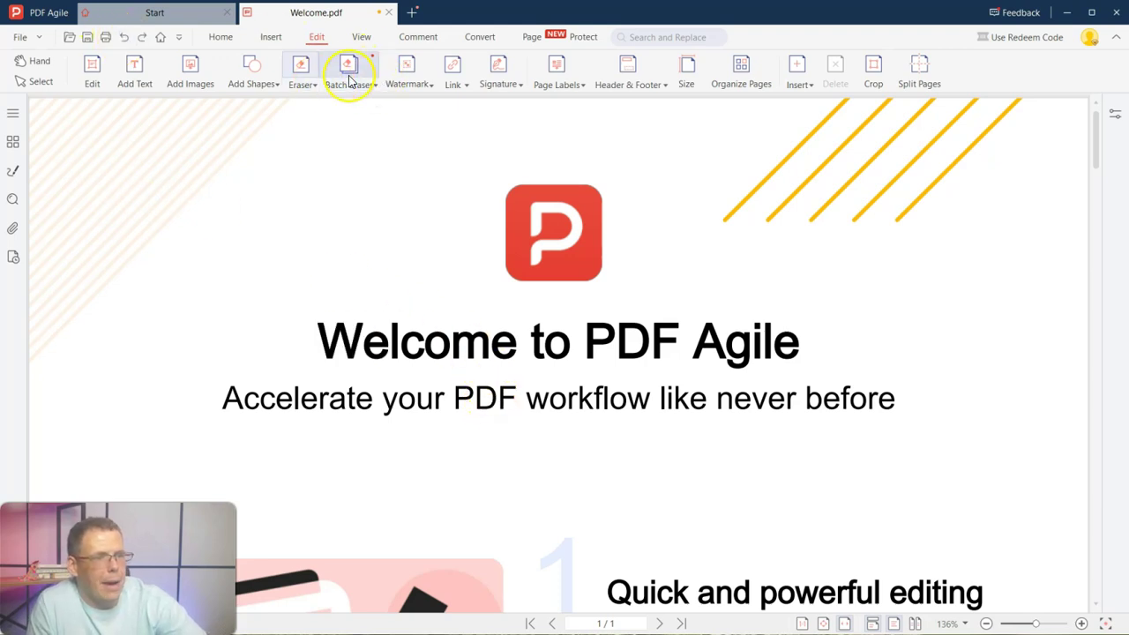
{"action": "left_click", "coordinate": [408, 72]}
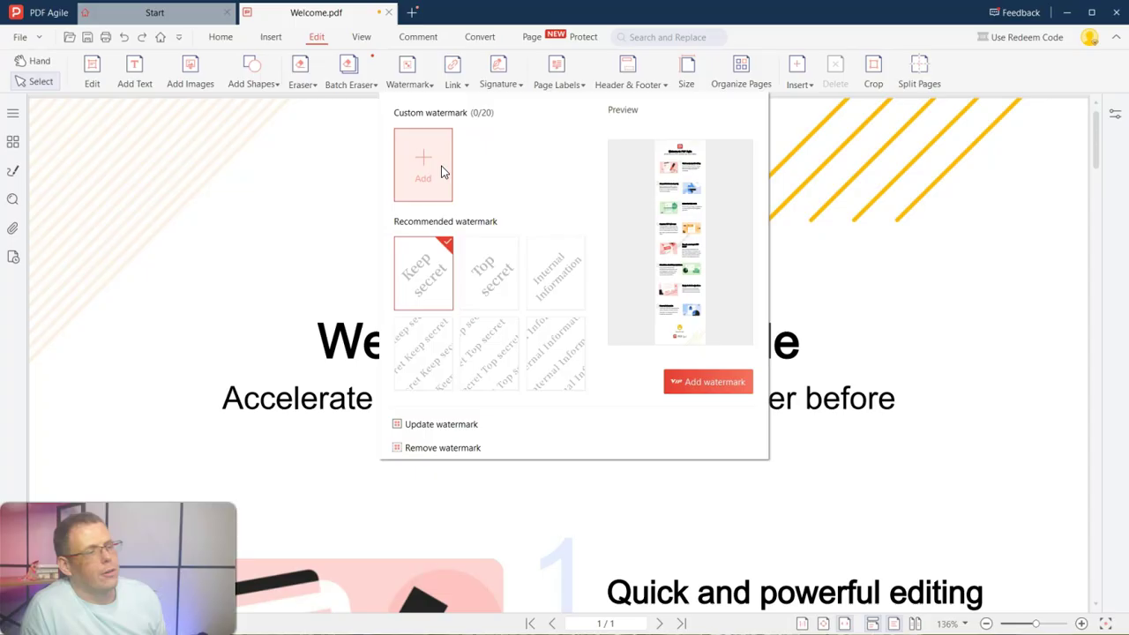
Select the recommended 'Keep secret' watermark and add it to the document
{"action": "left_click", "coordinate": [421, 296]}
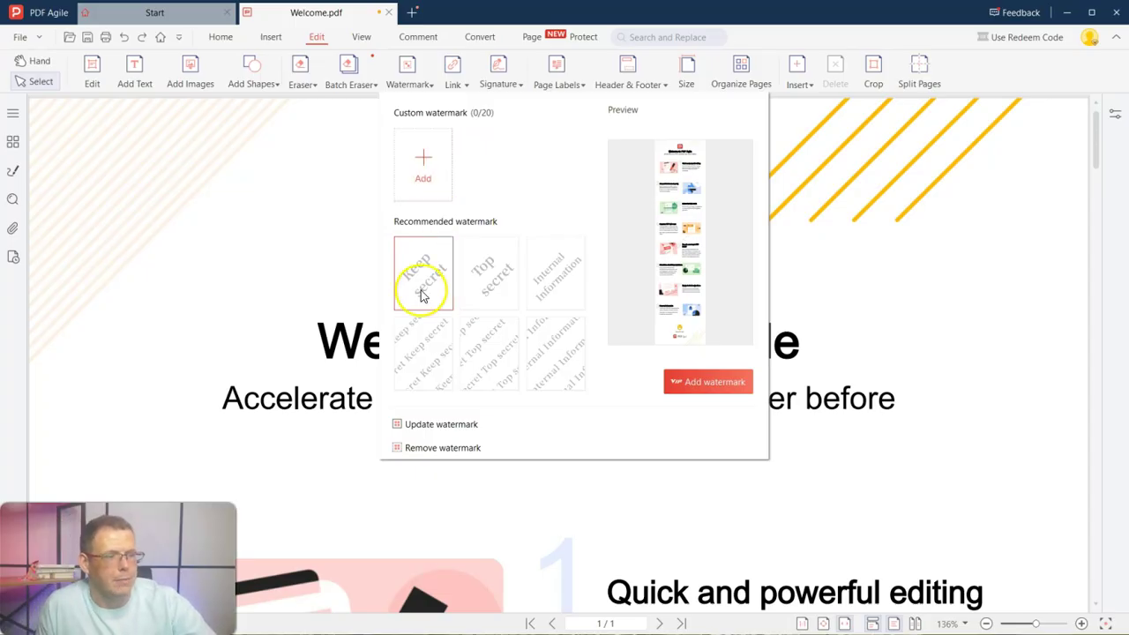
{"action": "left_click", "coordinate": [708, 385]}
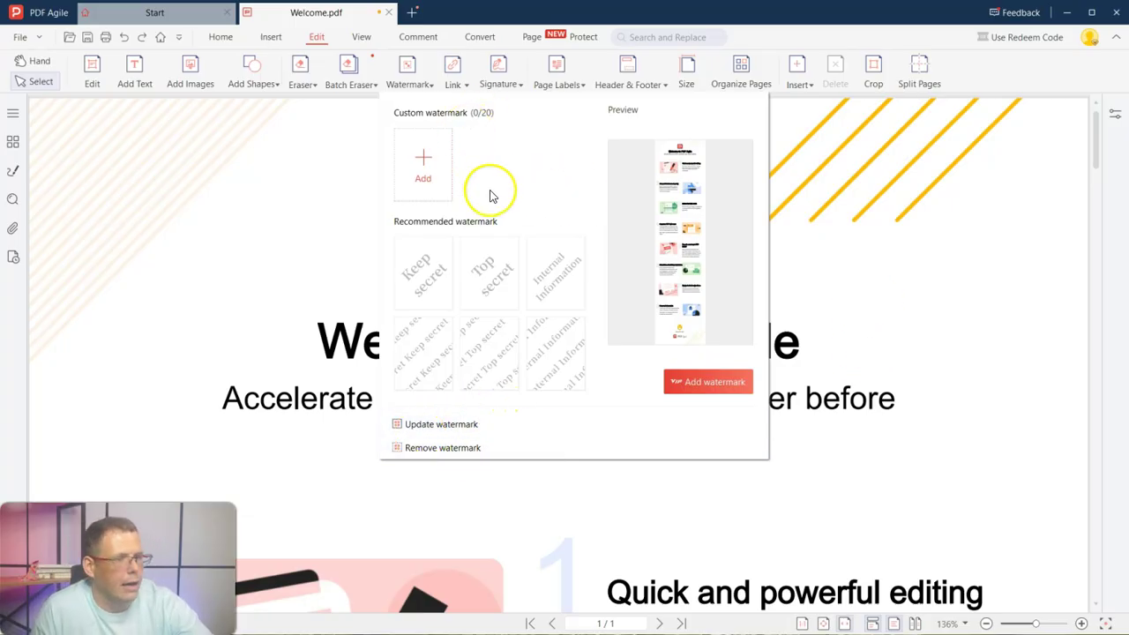
{"action": "left_click", "coordinate": [430, 278]}
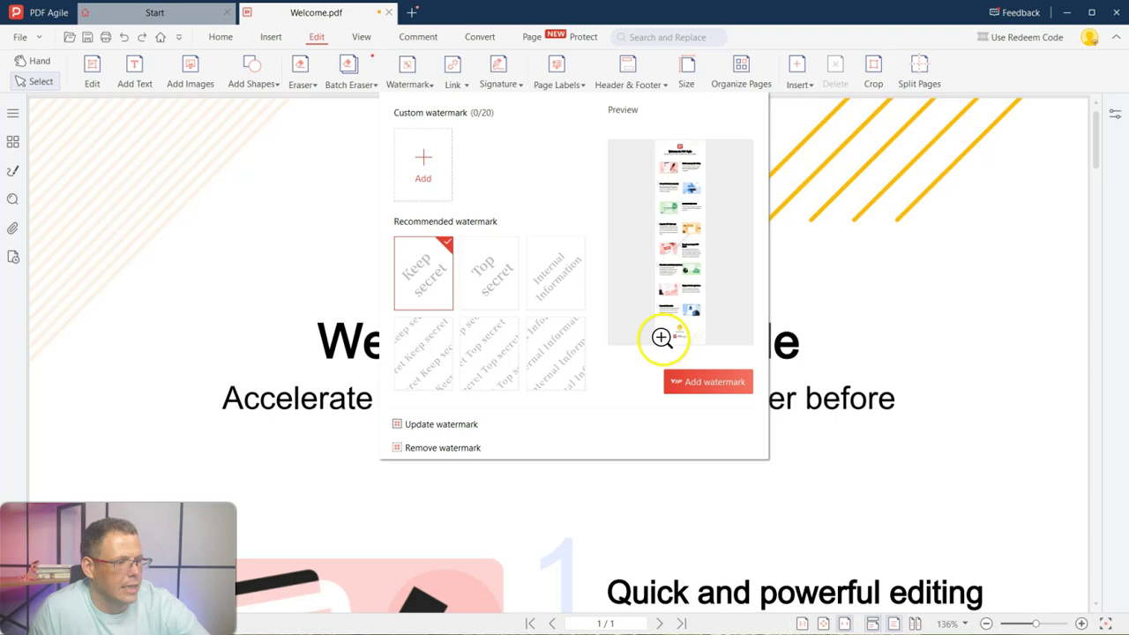
{"action": "left_click", "coordinate": [680, 378]}
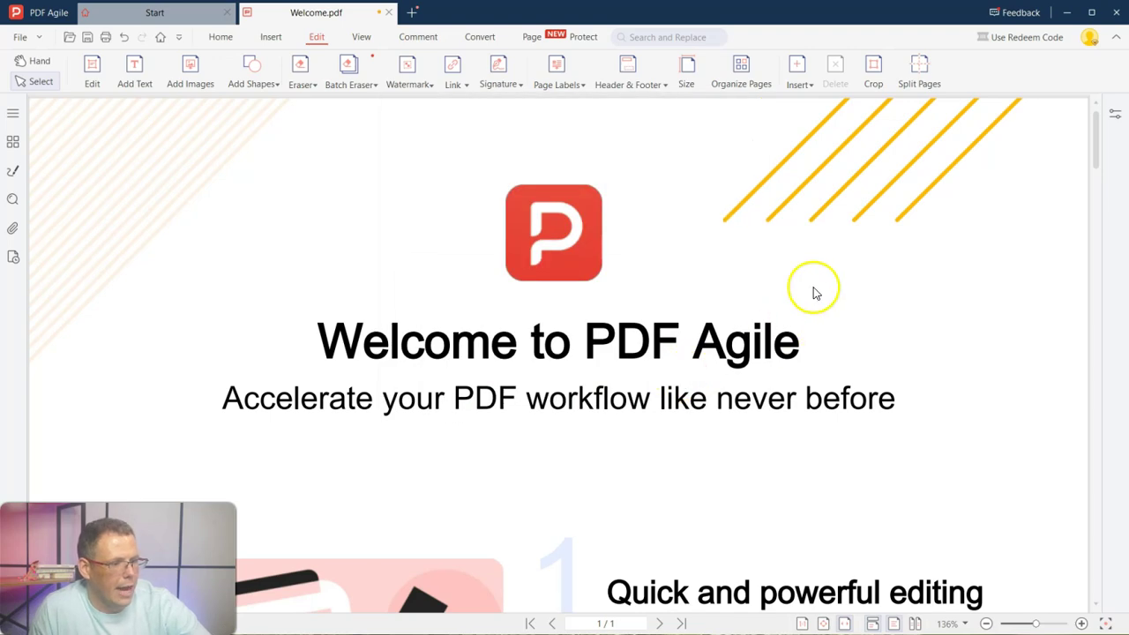
{"action": "scroll", "coordinate": [813, 294], "scroll_direction": "down", "scroll_amount": 2}
{"action": "scroll", "coordinate": [813, 294], "scroll_direction": "down", "scroll_amount": 4}
{"action": "scroll", "coordinate": [816, 296], "scroll_direction": "up", "scroll_amount": 5}
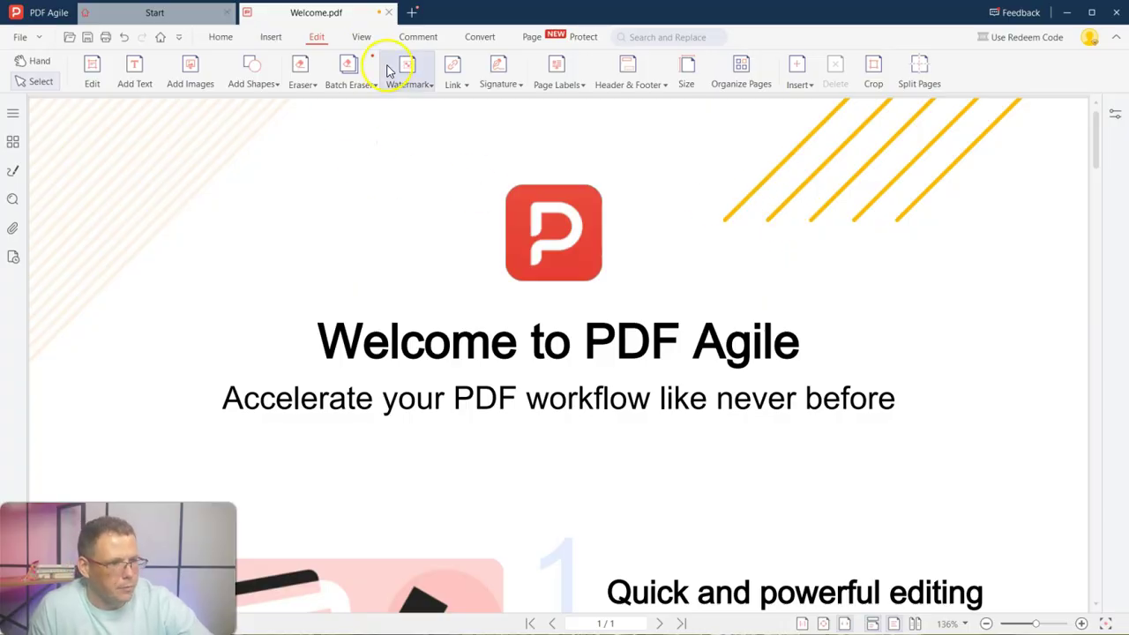
Set the eraser fill to black, test it over 'We' in the title, then undo
{"action": "left_click", "coordinate": [315, 86]}
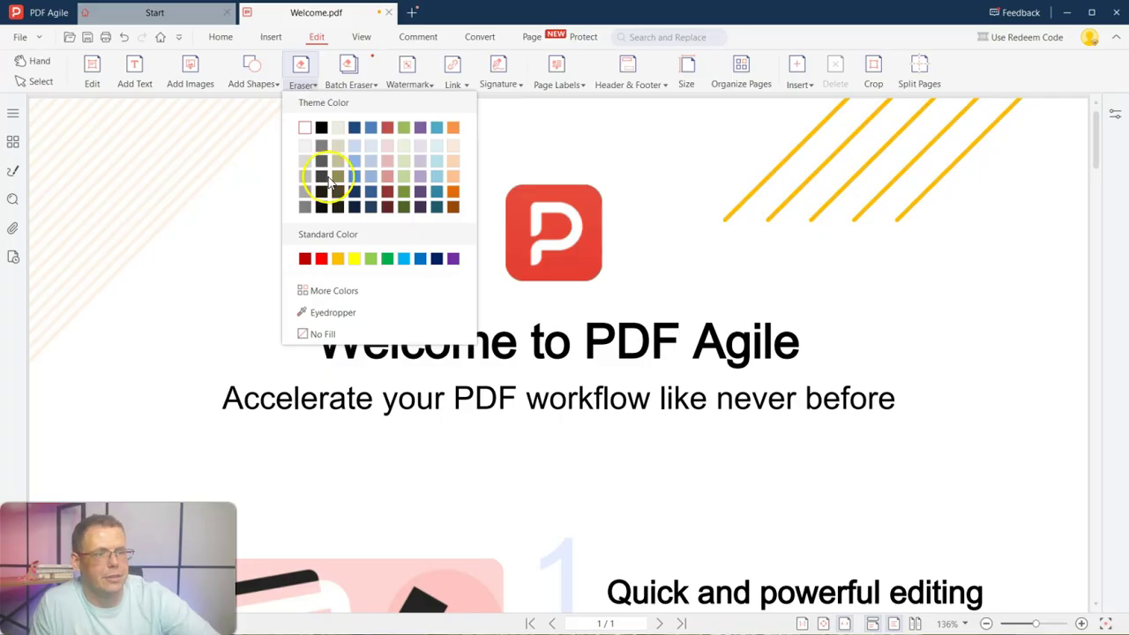
{"action": "left_click", "coordinate": [320, 129]}
{"action": "mouse_move", "coordinate": [295, 297]}
{"action": "left_mouse_down"}
{"action": "mouse_move", "coordinate": [355, 365]}
{"action": "mouse_move", "coordinate": [385, 370]}
{"action": "left_mouse_up"}
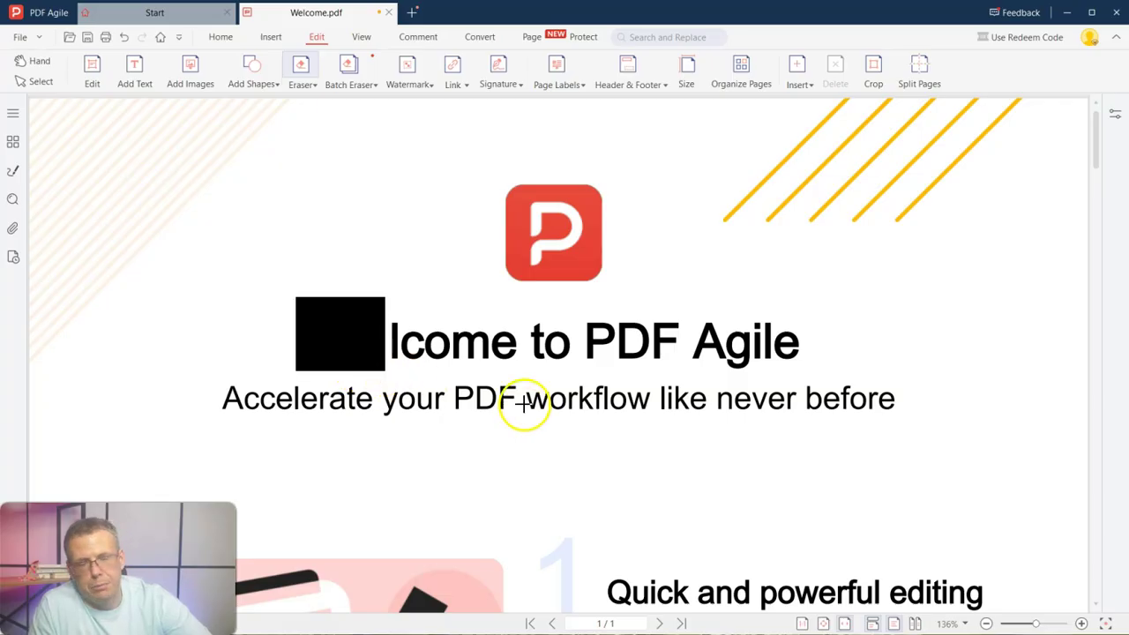
{"action": "left_click", "coordinate": [125, 40]}
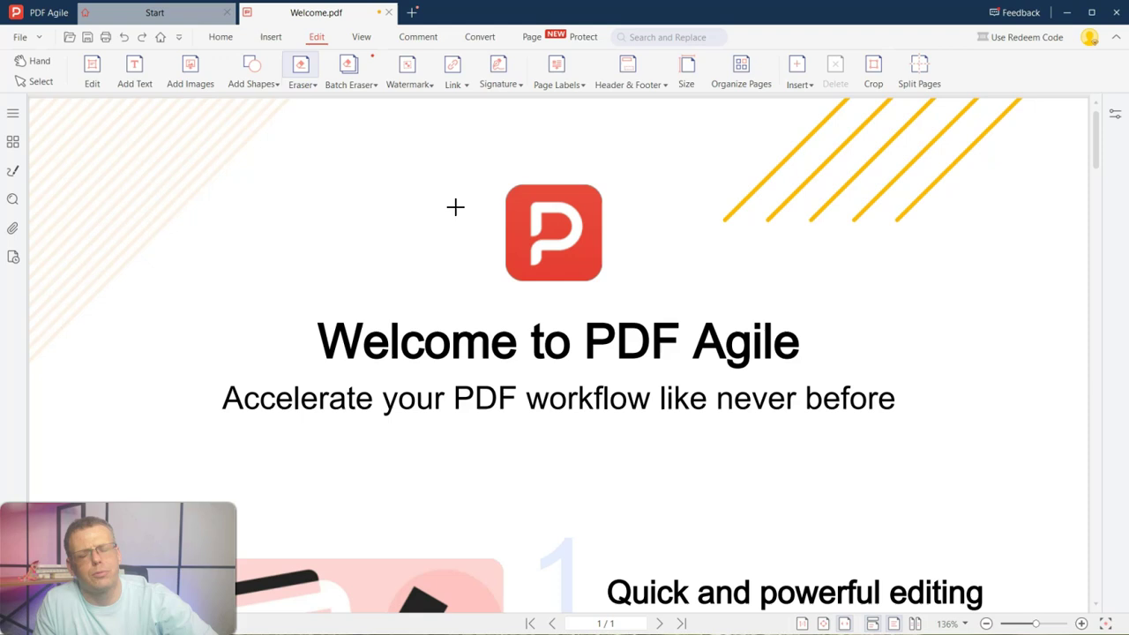
{"action": "left_click_drag", "start_coordinate": [435, 186], "coordinate": [418, 175]}
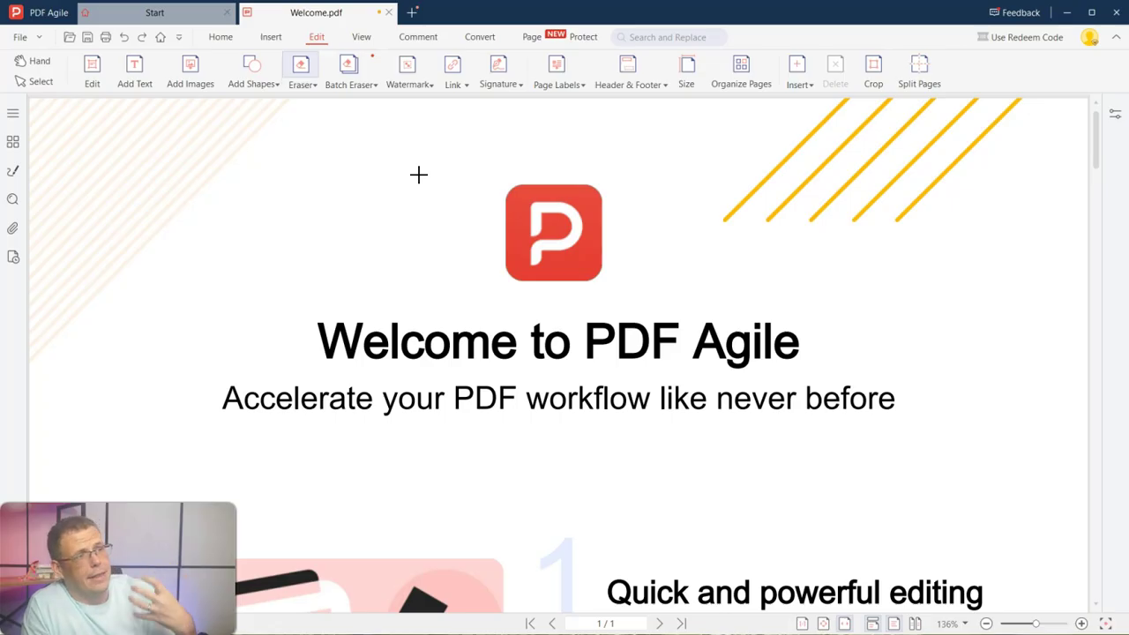
Look through signature and header/footer options, then send Welcome.pdf to the Split tool
{"action": "left_click", "coordinate": [520, 85]}
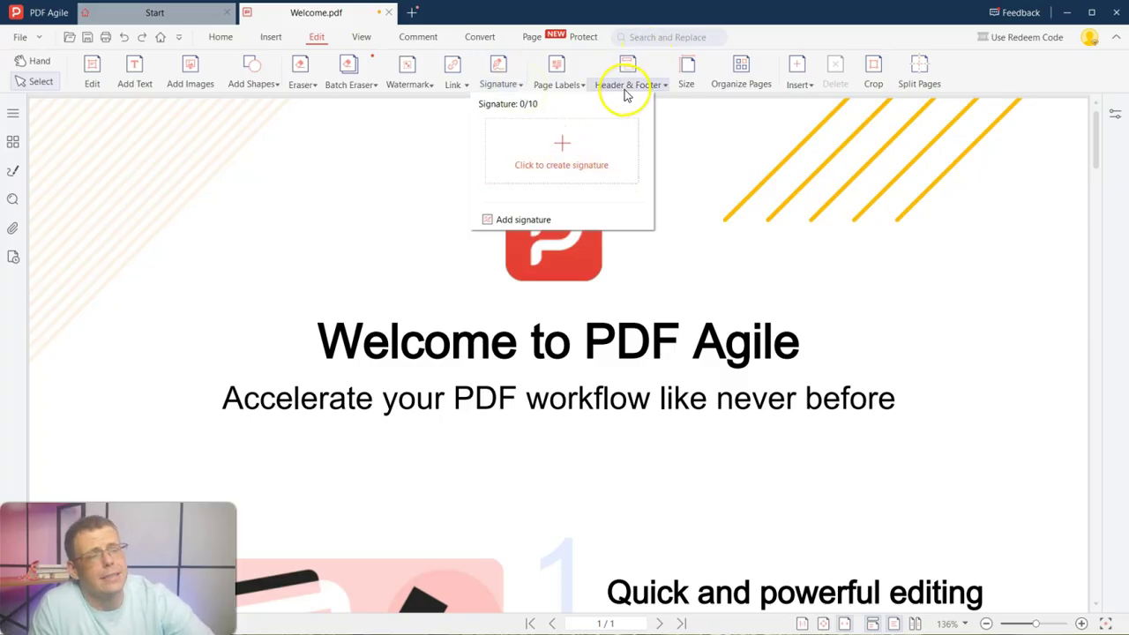
{"action": "left_click", "coordinate": [657, 88]}
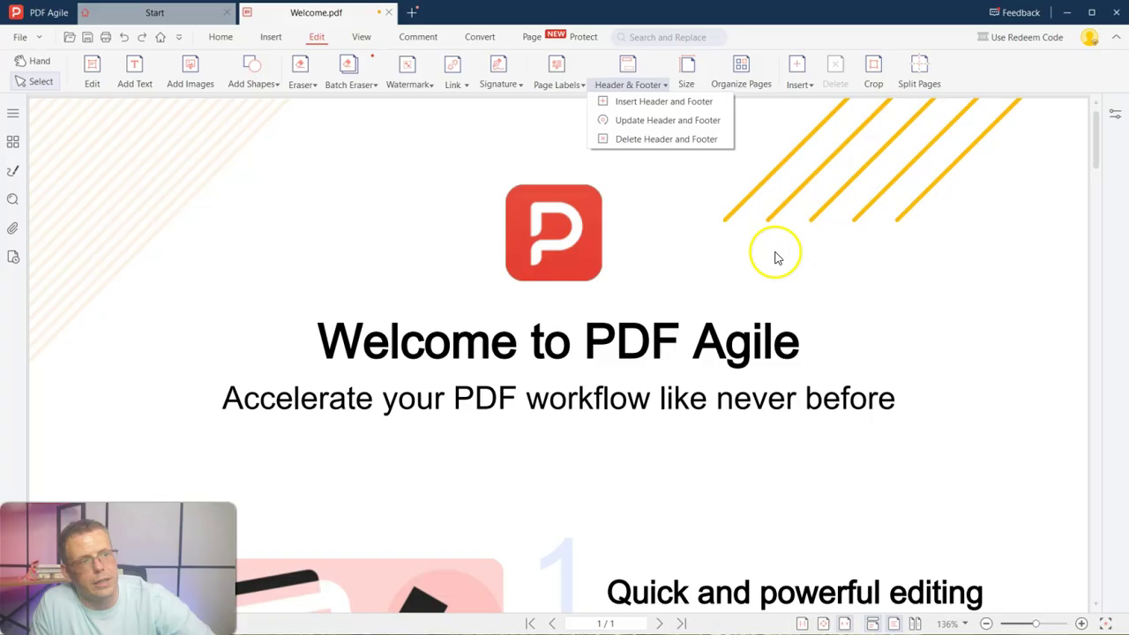
{"action": "left_click", "coordinate": [742, 71]}
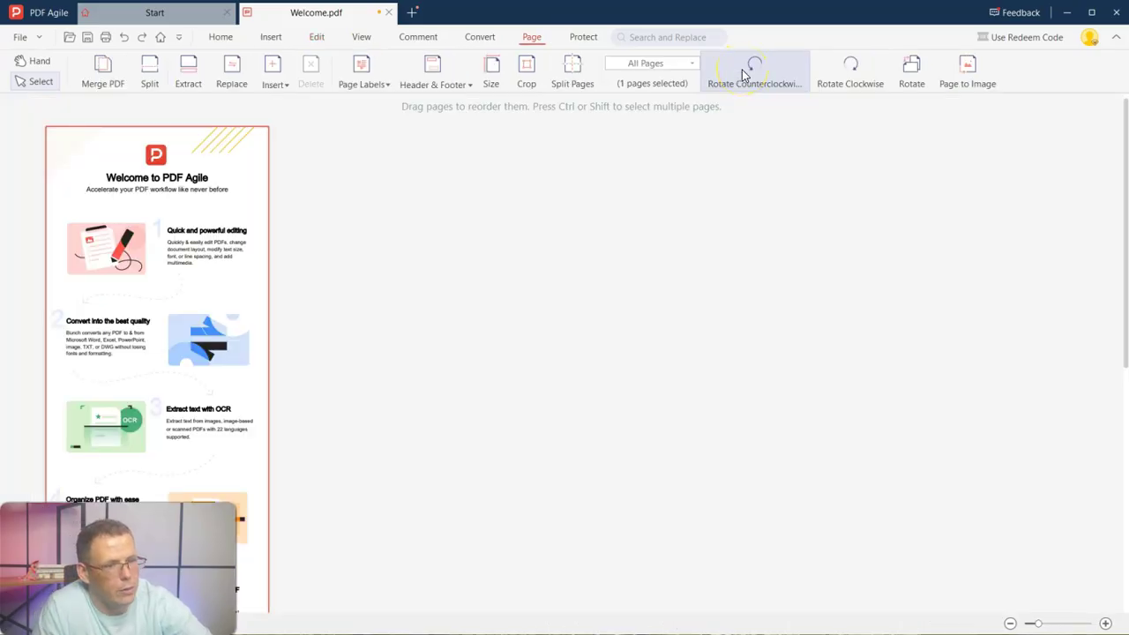
{"action": "left_click", "coordinate": [570, 86]}
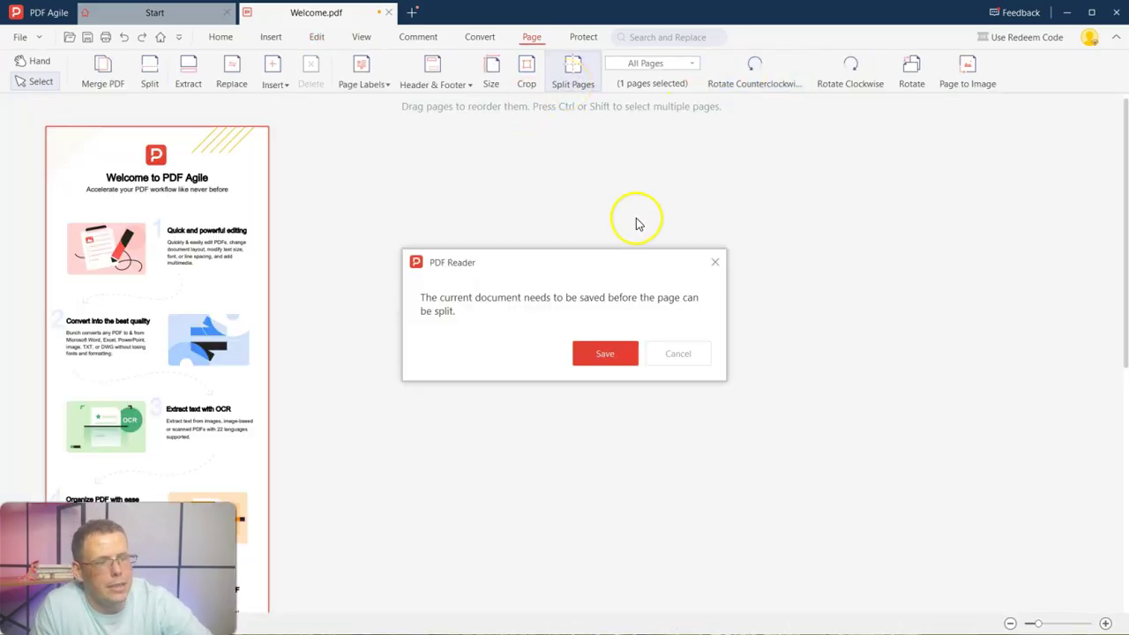
{"action": "left_click", "coordinate": [715, 261]}
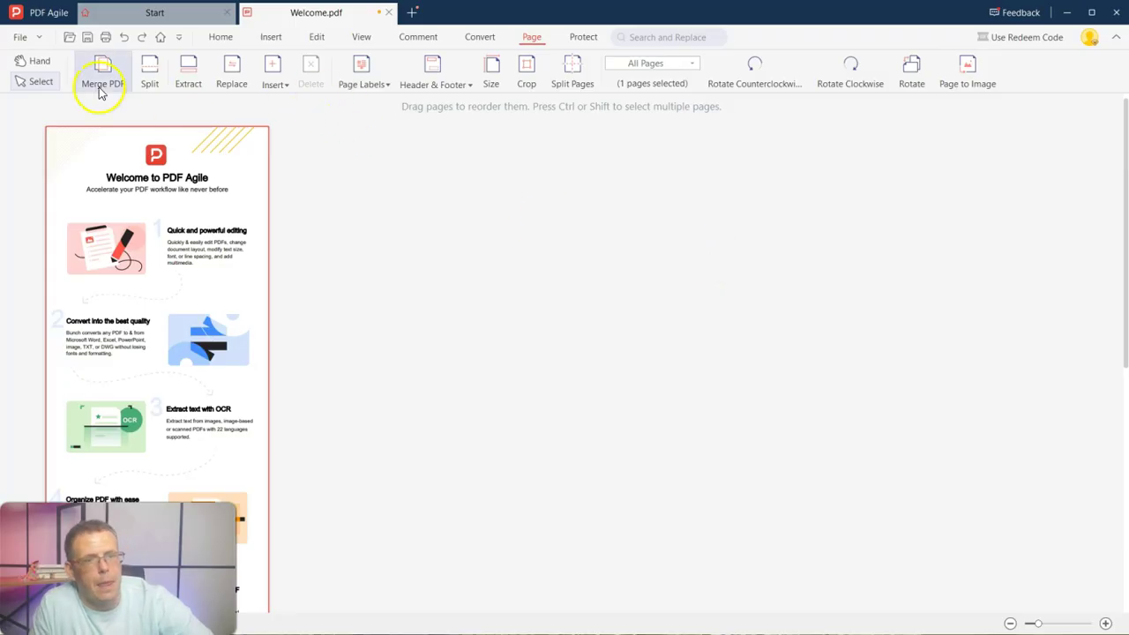
{"action": "left_click", "coordinate": [144, 84]}
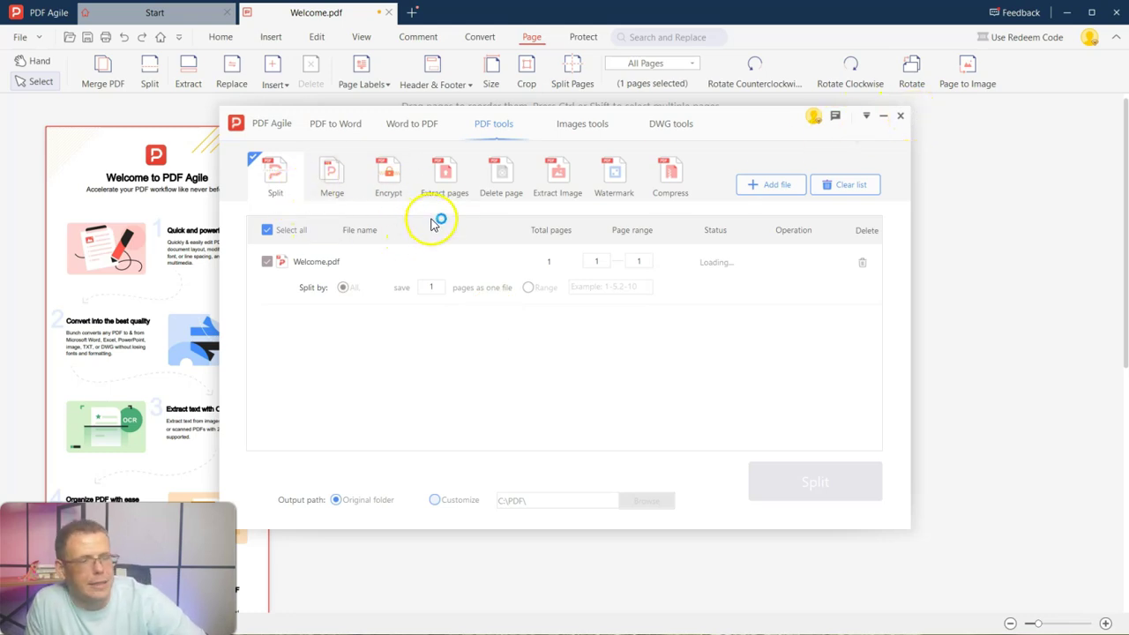
Extract the images from Welcome.pdf with the Extract Image tool
{"action": "left_click", "coordinate": [551, 193]}
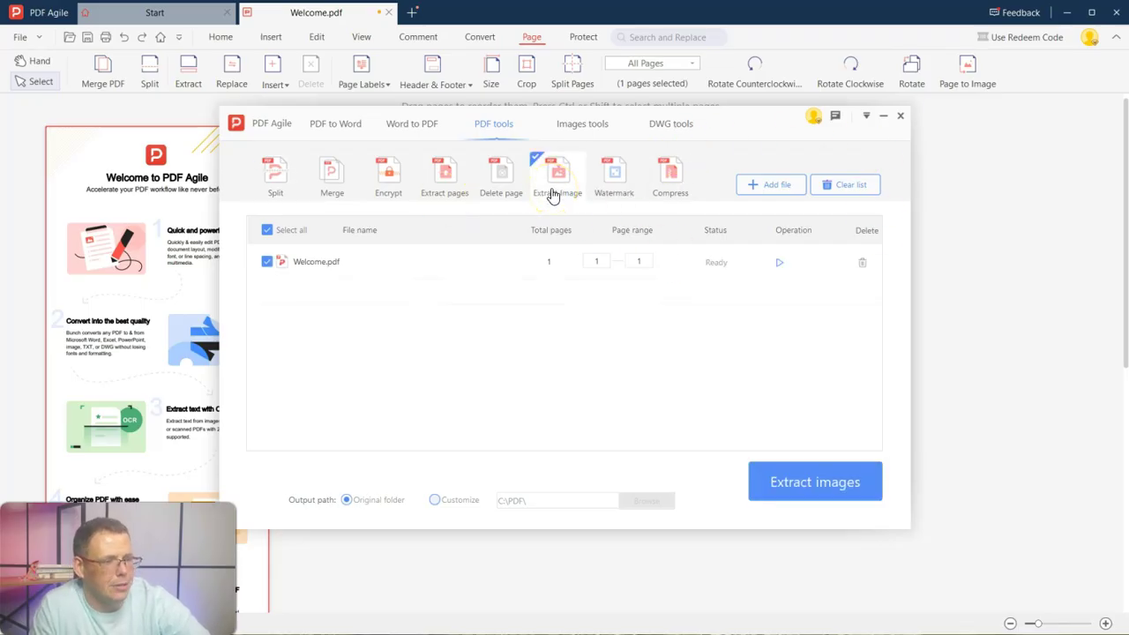
{"action": "left_click", "coordinate": [815, 483]}
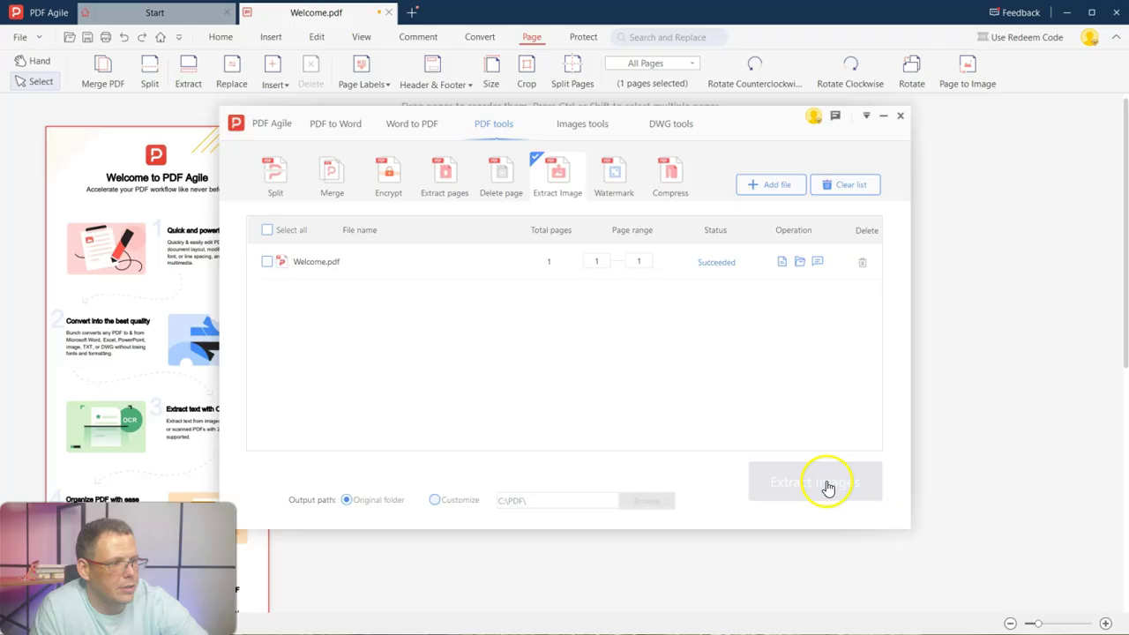
{"action": "left_click", "coordinate": [267, 262]}
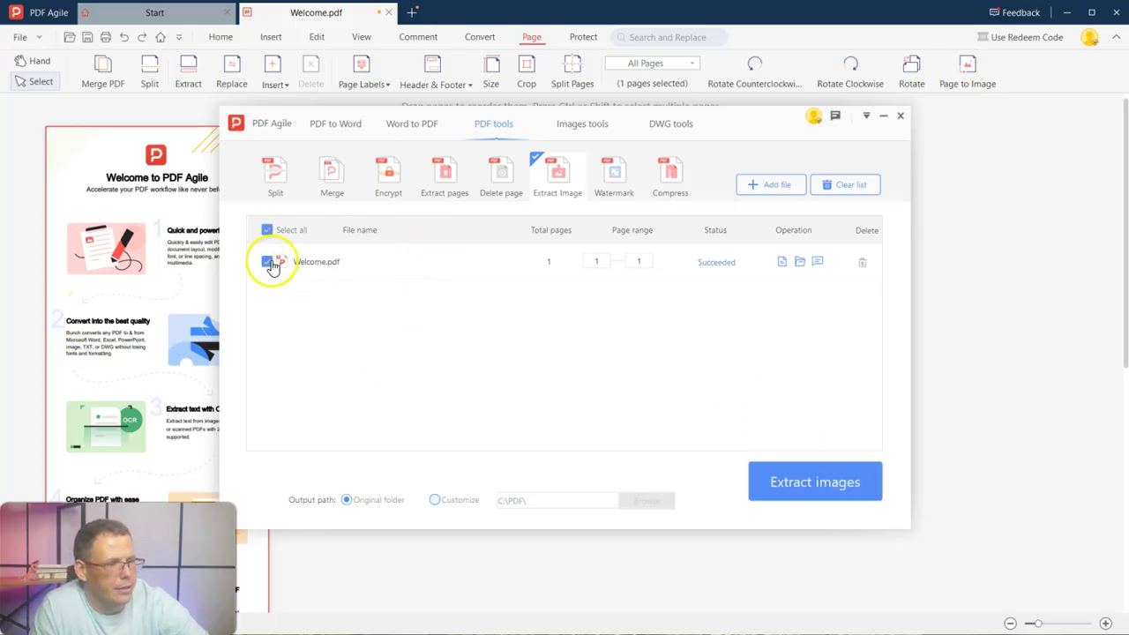
{"action": "left_click", "coordinate": [812, 483]}
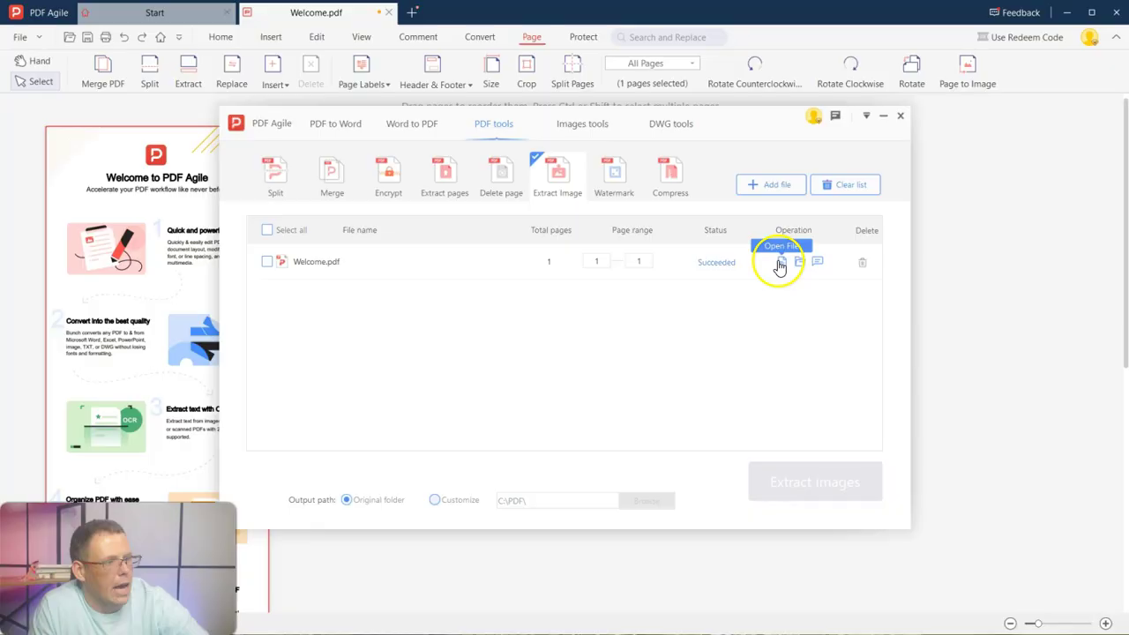
View the extracted Welcome_1.jpg logo, then return to the Welcome.pdf tab
{"action": "left_click", "coordinate": [780, 263]}
{"action": "left_click", "coordinate": [406, 18]}
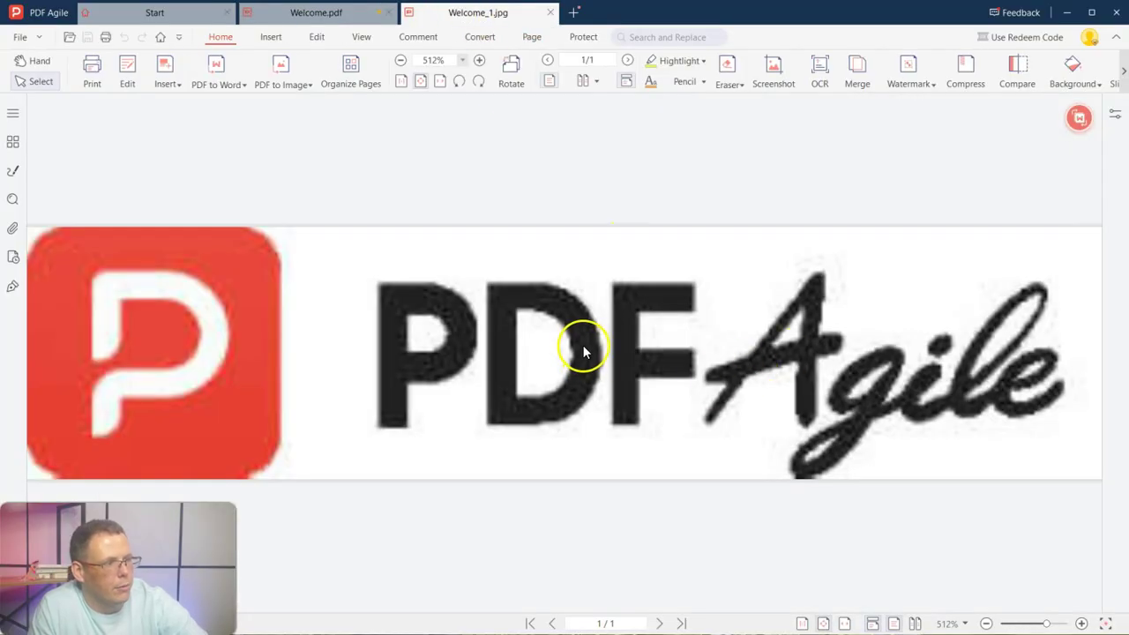
{"action": "left_click", "coordinate": [339, 17]}
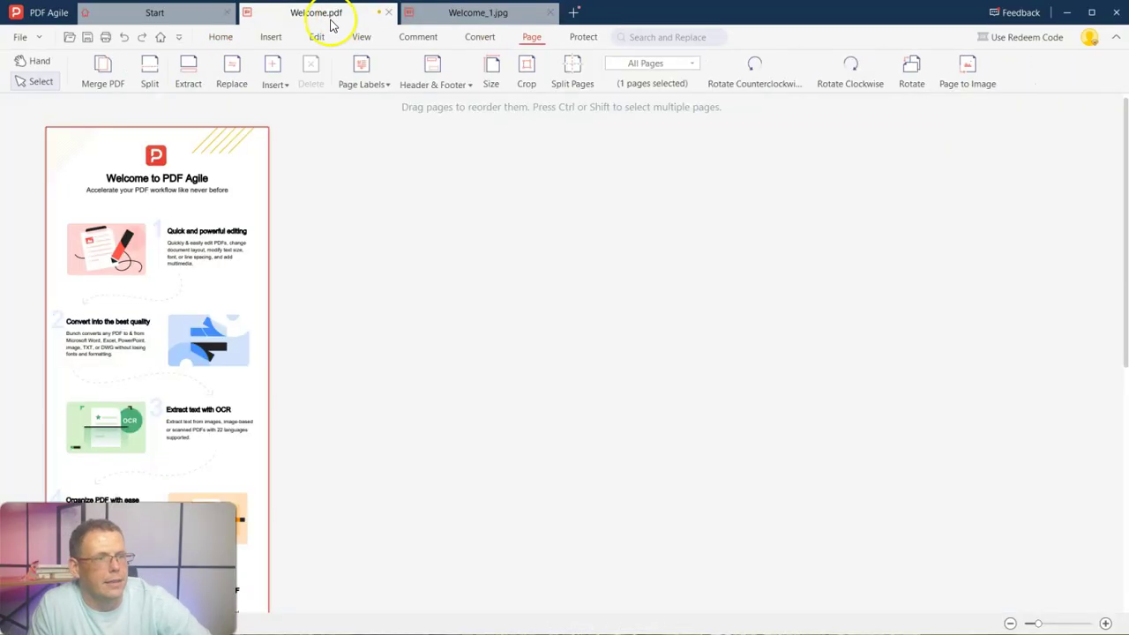
Close Welcome_1.jpg, reopen Welcome.pdf from recent projects, and close the edited copy without saving
{"action": "left_click", "coordinate": [549, 13]}
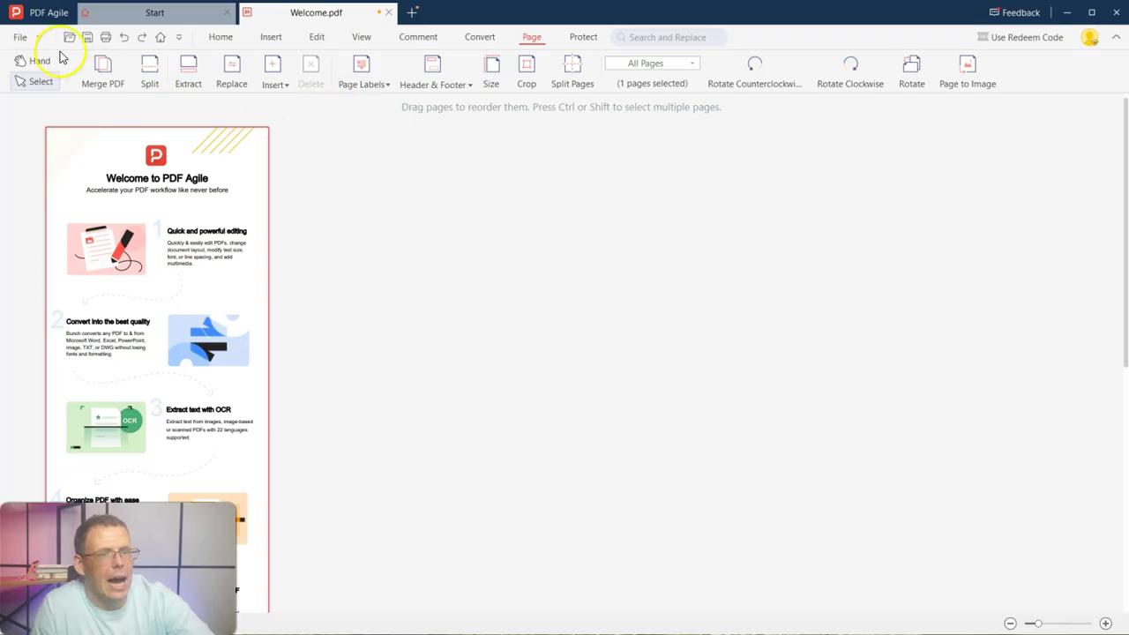
{"action": "left_click", "coordinate": [175, 16]}
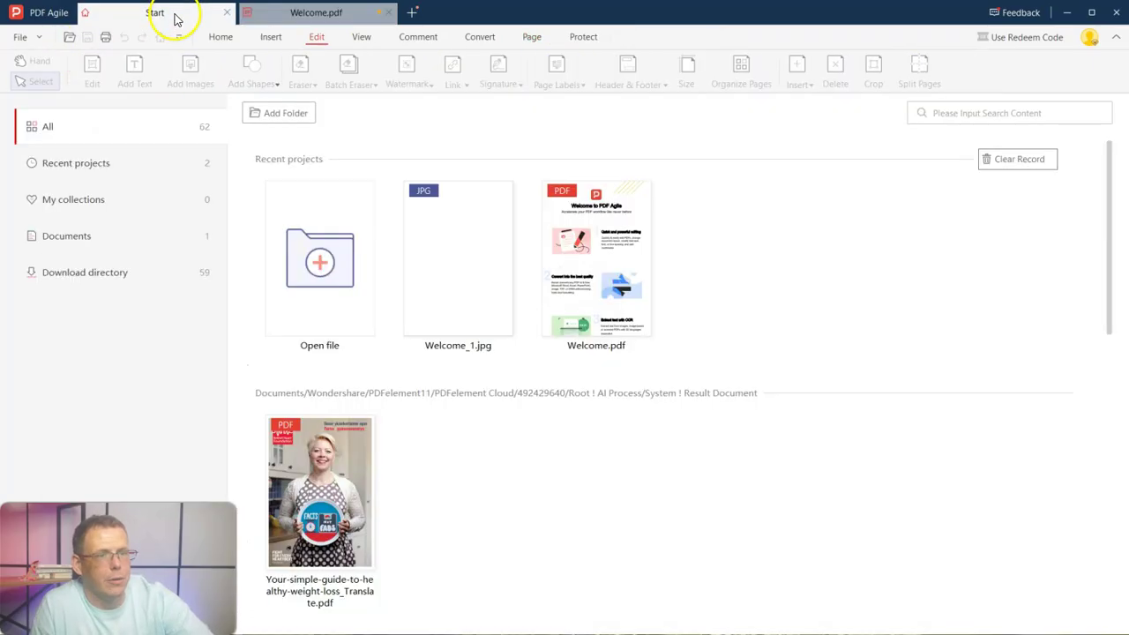
{"action": "left_click", "coordinate": [617, 262]}
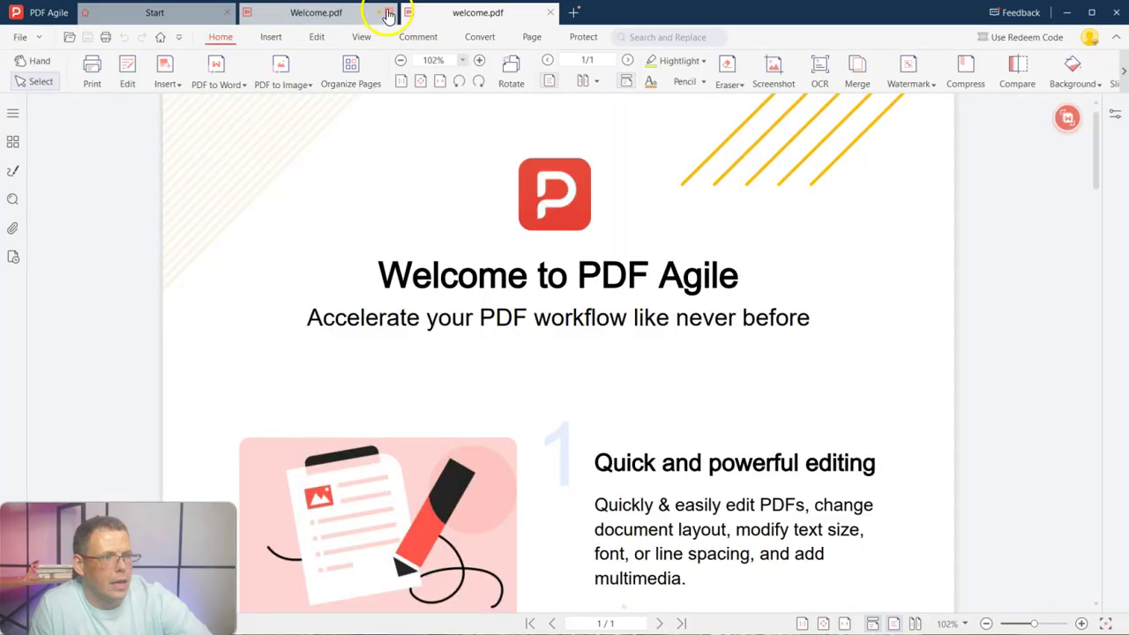
{"action": "left_click", "coordinate": [379, 13]}
{"action": "left_click", "coordinate": [582, 375]}
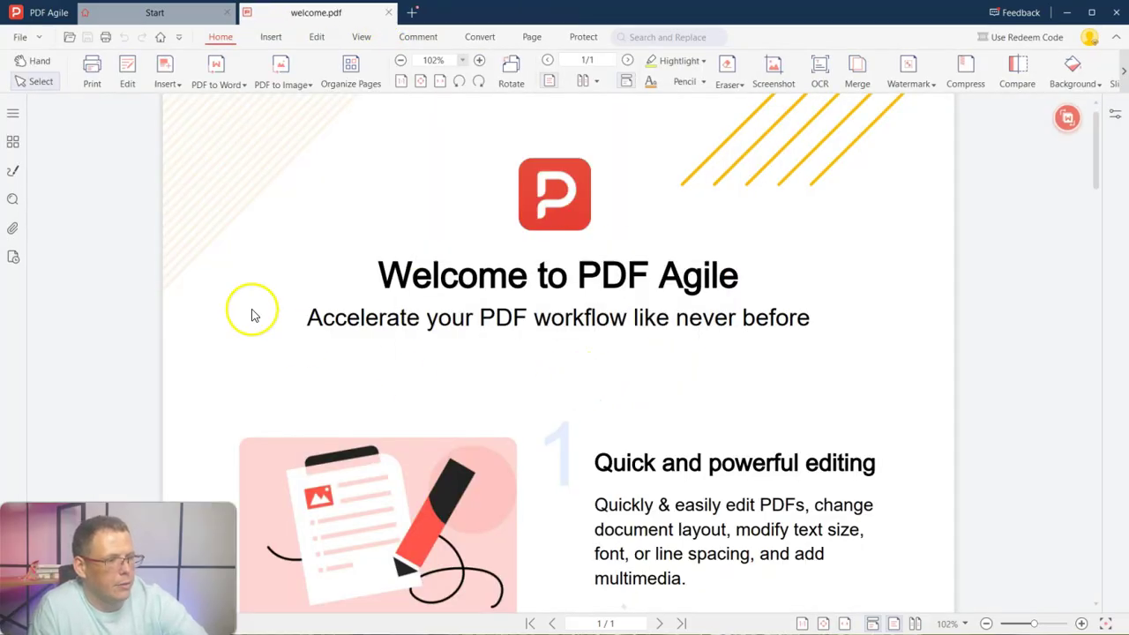
Cycle through the Thumbnail, Annotation and Search sidebar panels, ending on the empty Attachments panel
{"action": "left_click", "coordinate": [12, 143]}
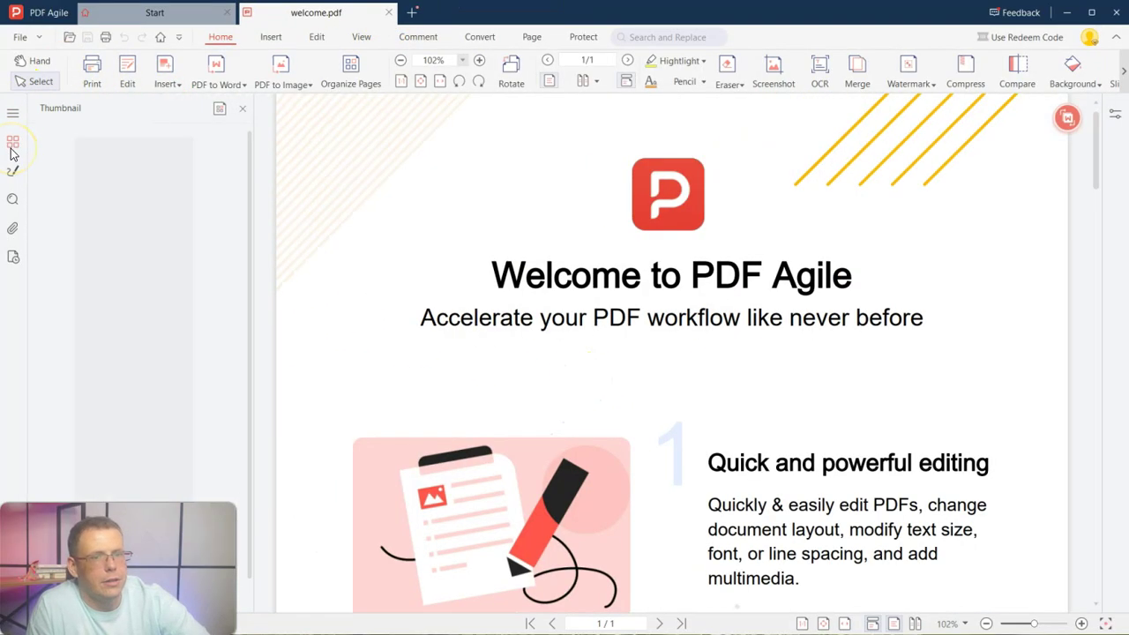
{"action": "left_click", "coordinate": [11, 148]}
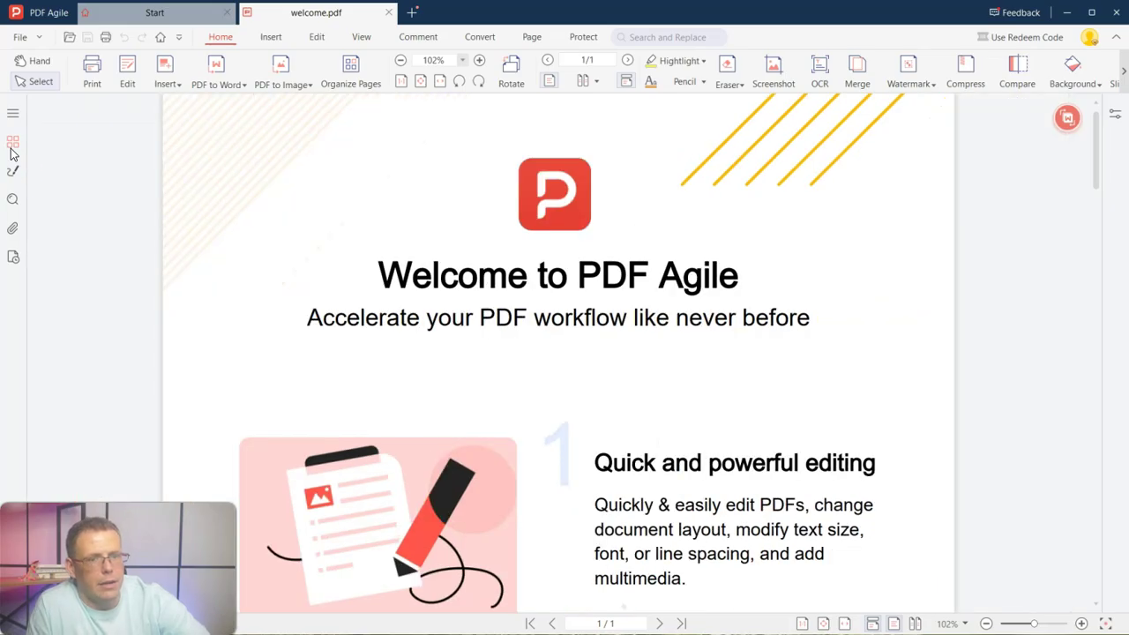
{"action": "left_click", "coordinate": [12, 172]}
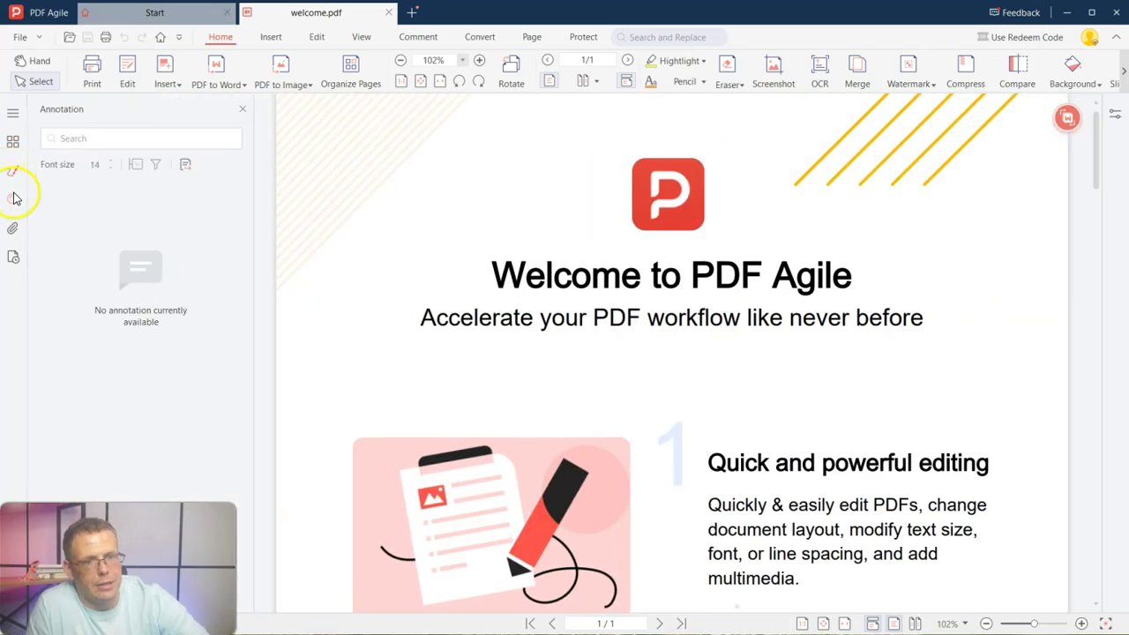
{"action": "left_click", "coordinate": [12, 201]}
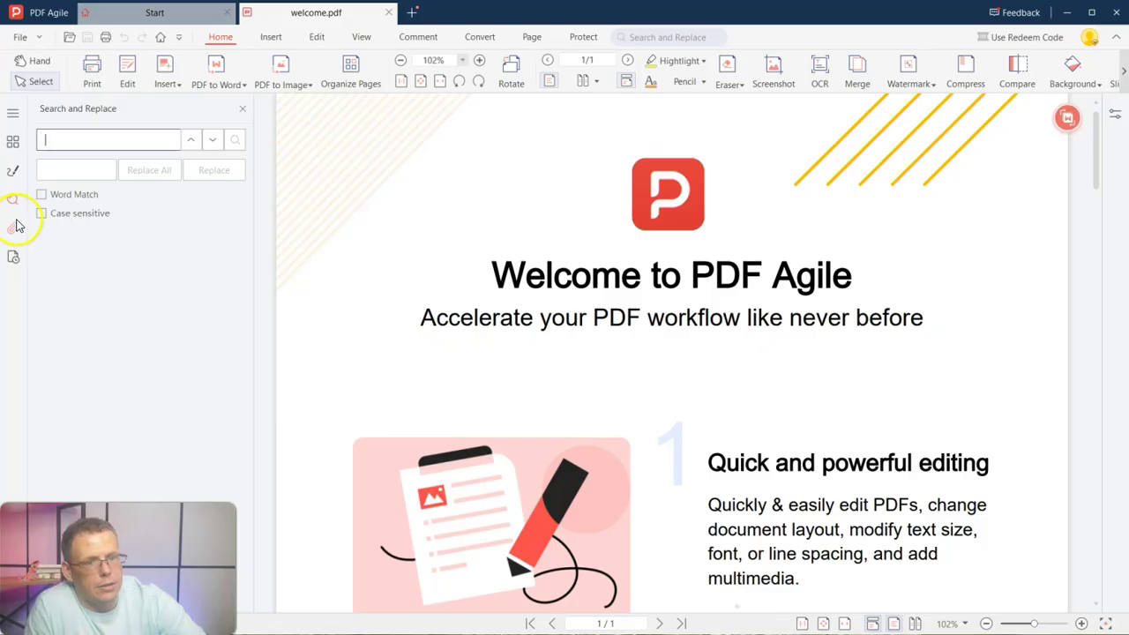
{"action": "left_click", "coordinate": [13, 228]}
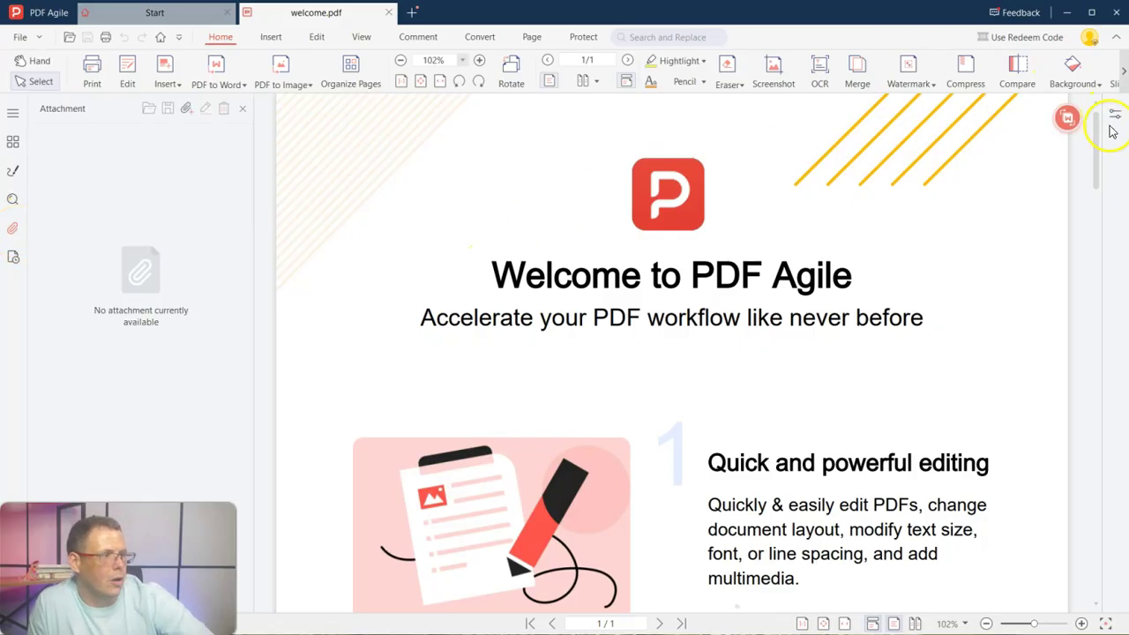
{"action": "mouse_move", "coordinate": [1073, 128]}
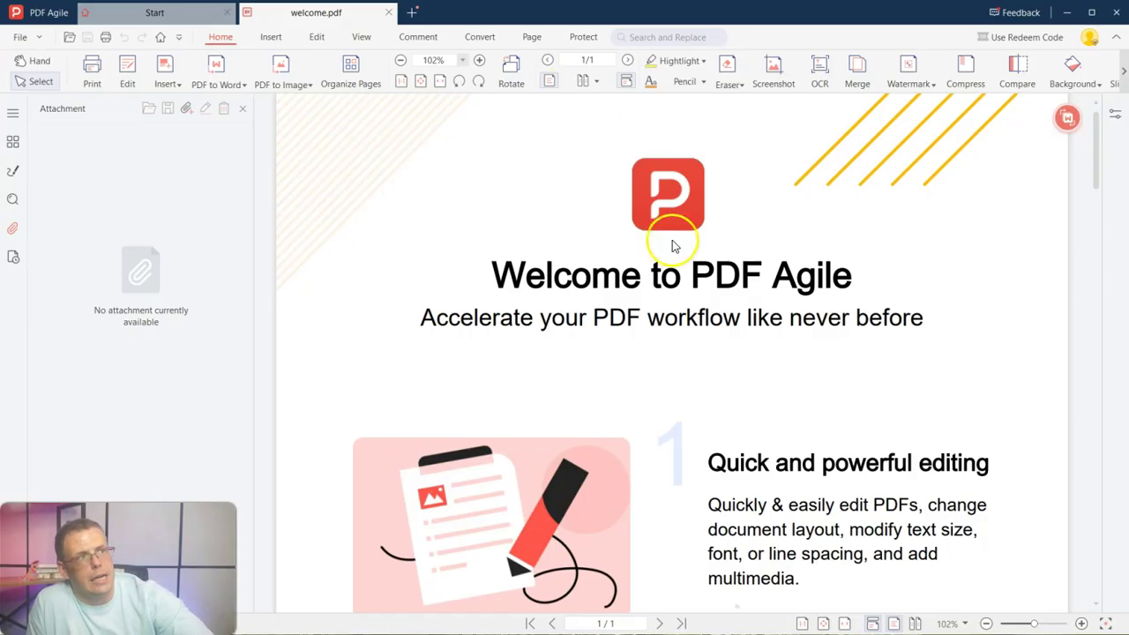
Scroll down to the 'Convert into the best quality' section, with OCR below it
{"action": "scroll", "coordinate": [757, 336], "scroll_direction": "down", "scroll_amount": 3}
{"action": "scroll", "coordinate": [757, 343], "scroll_direction": "down", "scroll_amount": 3}
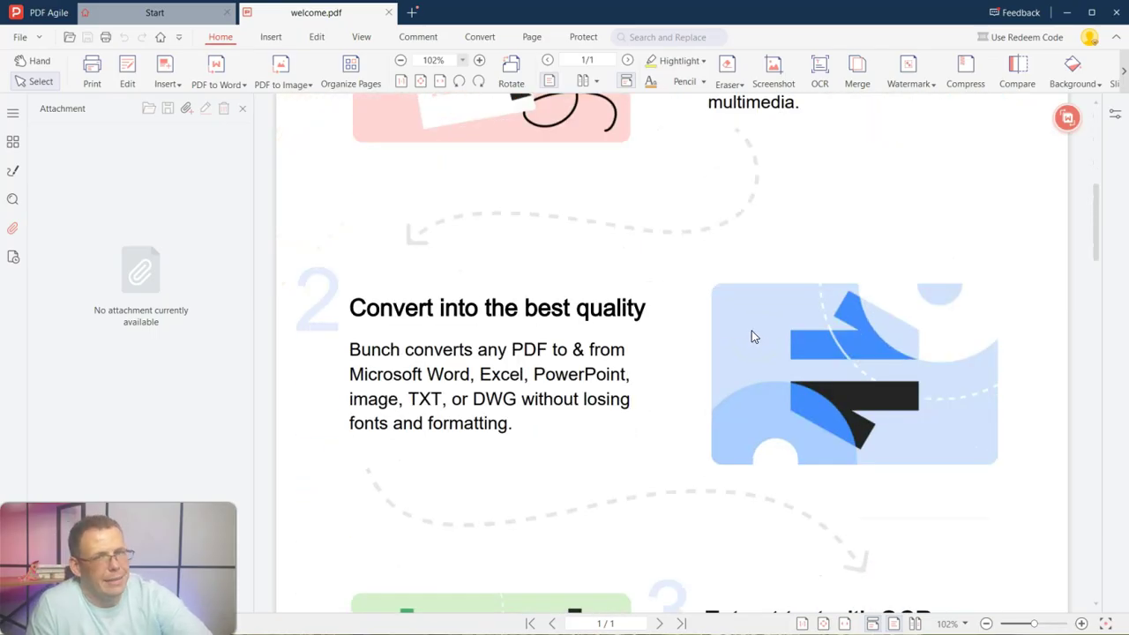
{"action": "scroll", "coordinate": [746, 310], "scroll_direction": "down", "scroll_amount": 1}
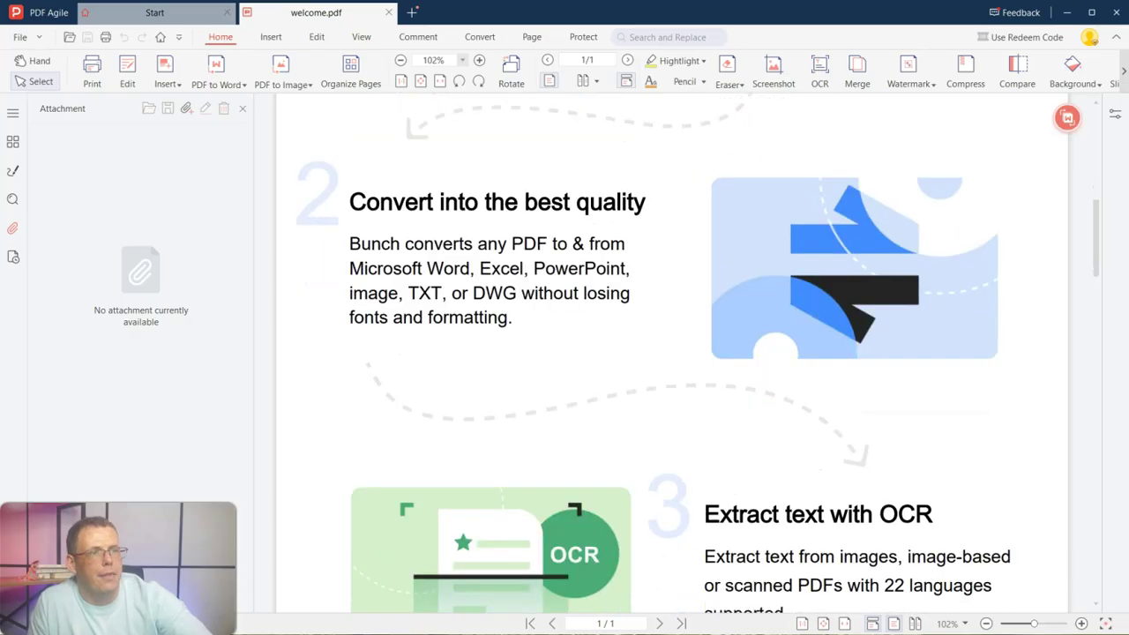